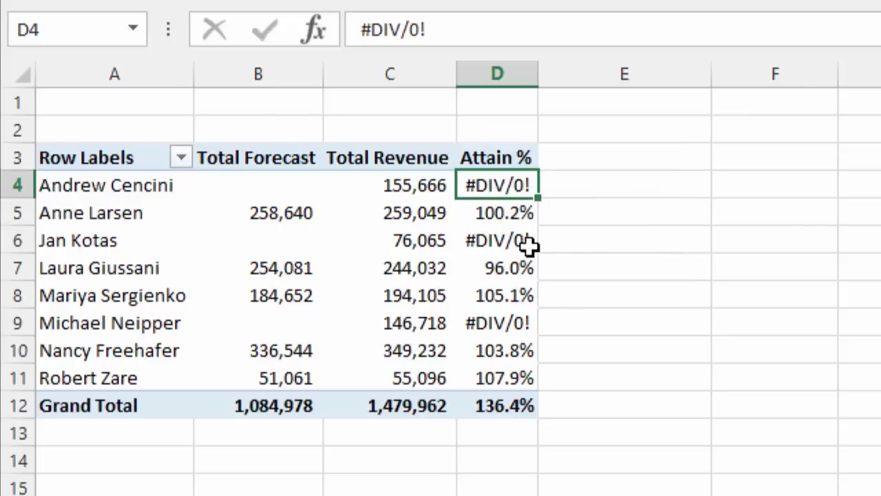
In PivotTable Options, turn on 'For error values show' and keep the replacement value 0
mouse_move(528, 256)
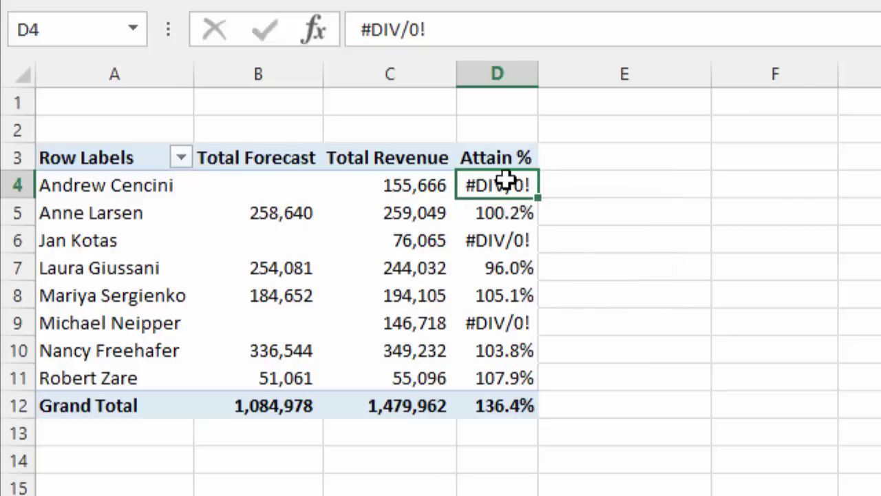
mouse_move(512, 186)
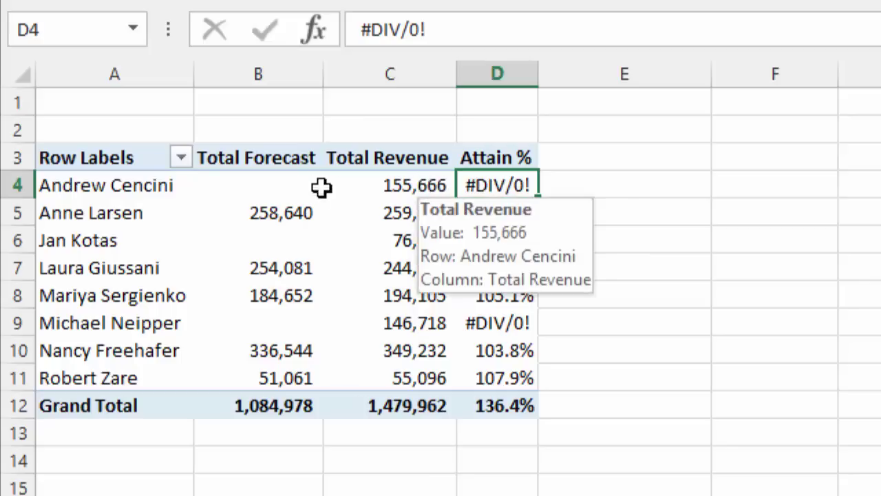
mouse_move(269, 187)
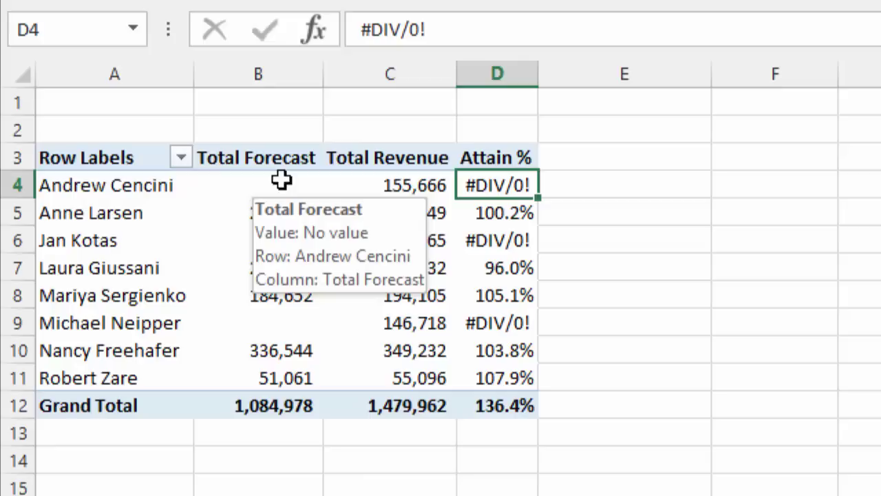
mouse_move(292, 240)
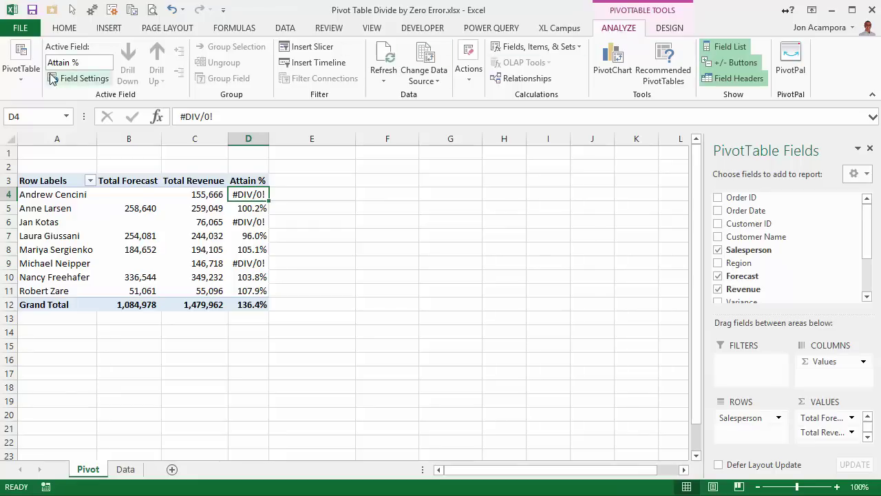
left_click(21, 69)
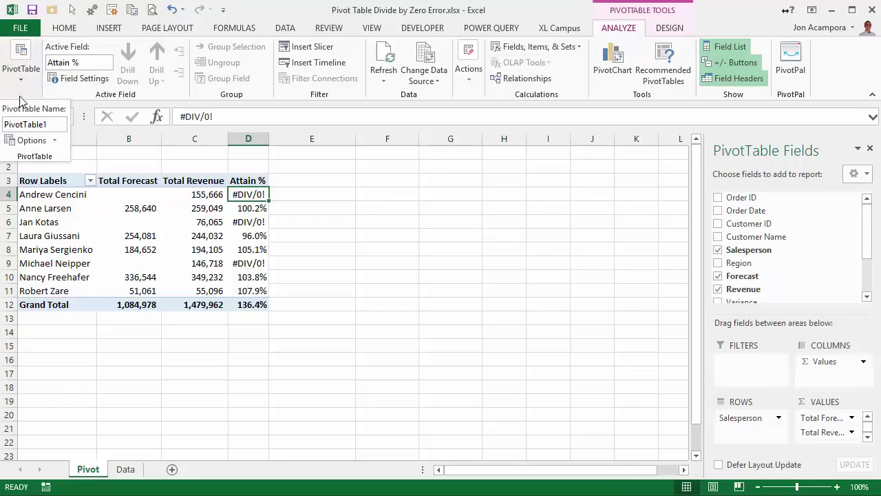
left_click(28, 143)
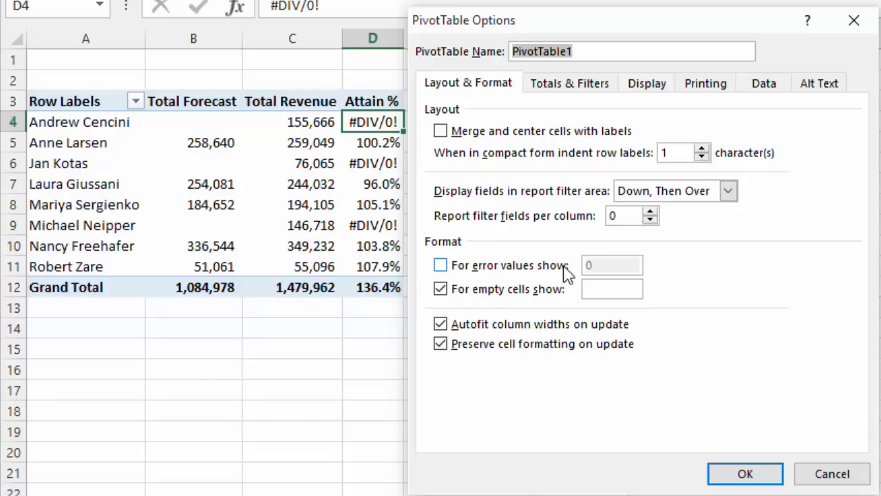
left_click(444, 269)
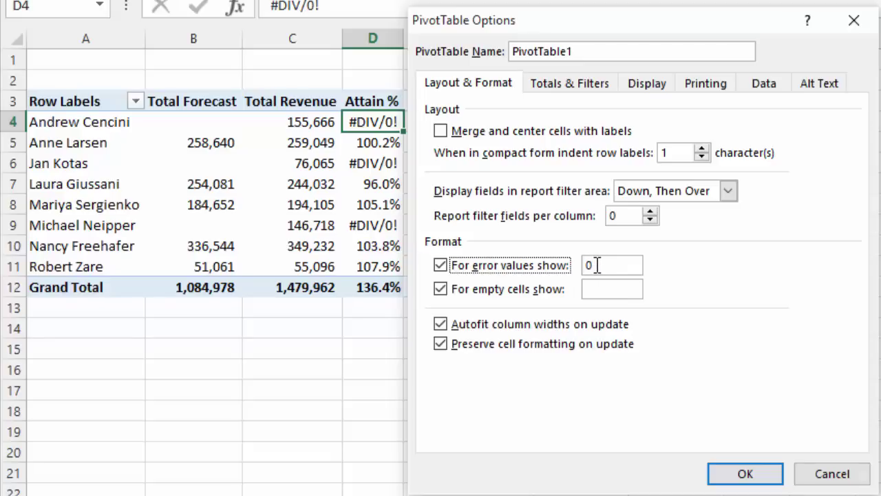
Confirm the 0 error display, then clear the 0 so error cells in Attain % show blank
left_click(752, 472)
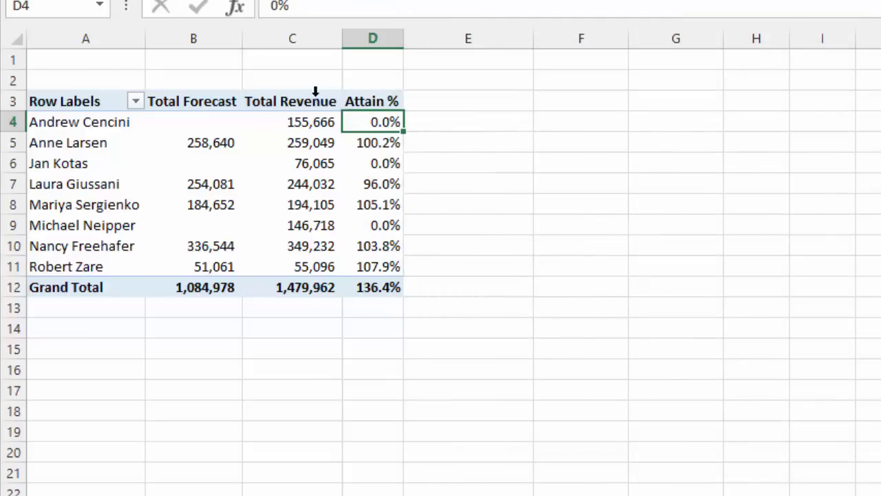
right_click(372, 121)
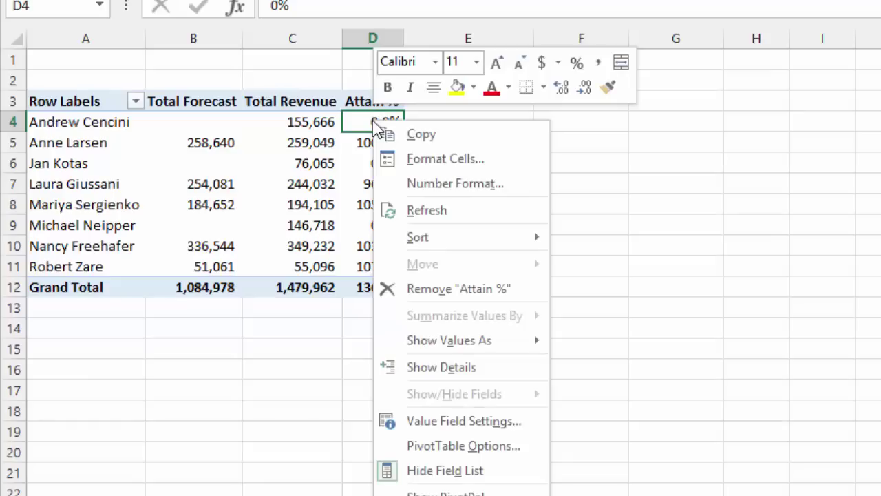
left_click(442, 446)
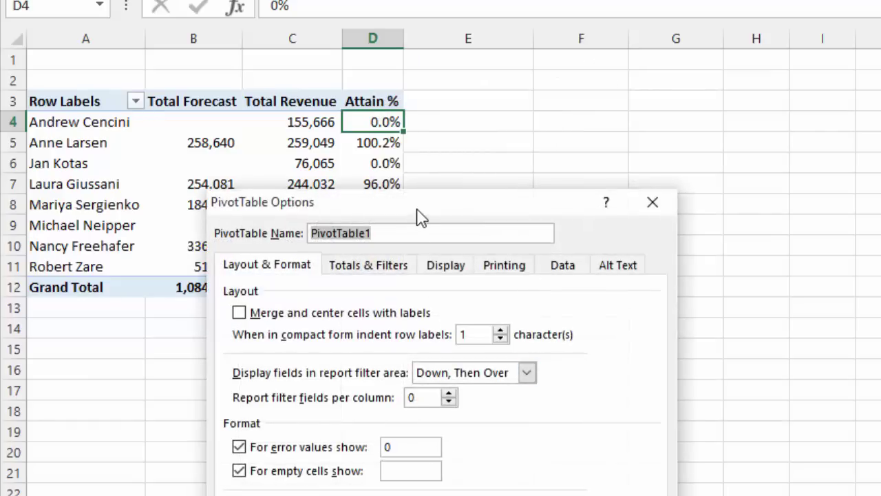
left_click_drag(417, 210, 502, 0)
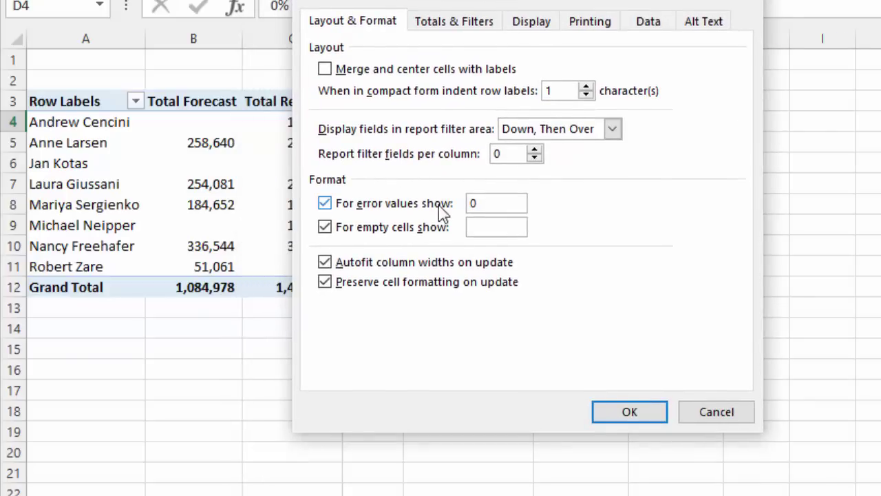
left_click_drag(491, 203, 445, 205)
left_click(622, 416)
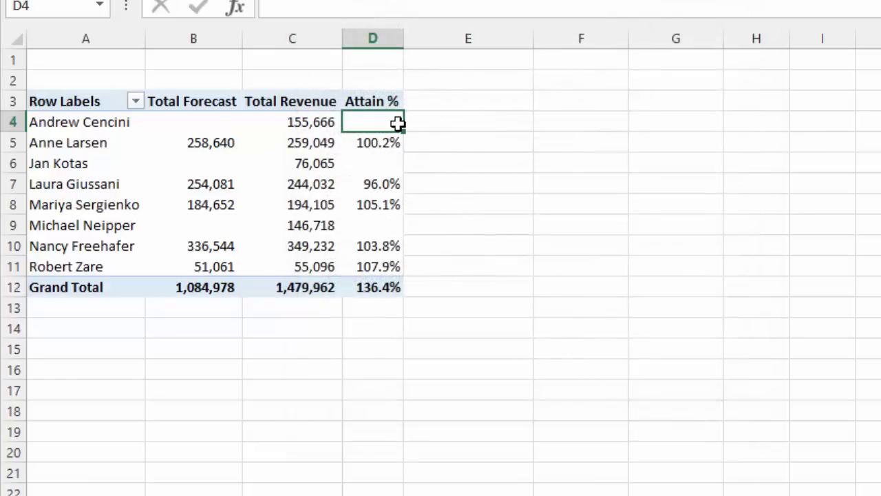
Set the PivotTable's error-value replacement text to 'No Fcst'
mouse_move(373, 122)
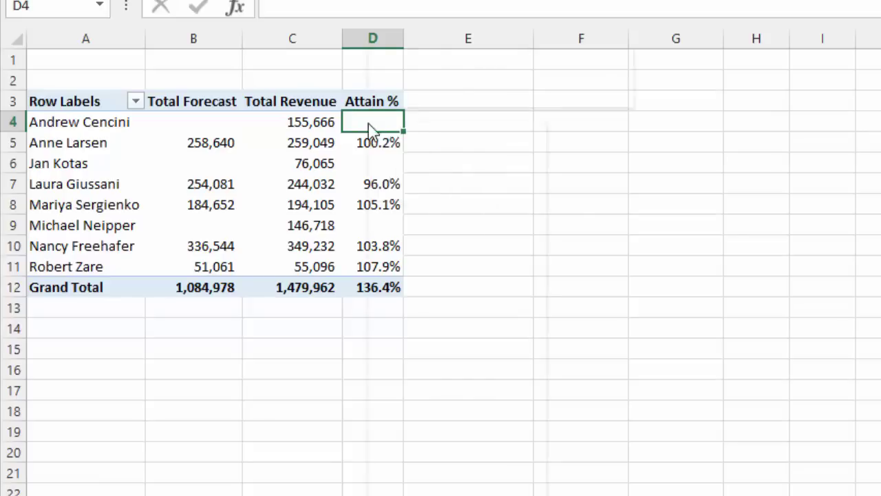
right_click(369, 126)
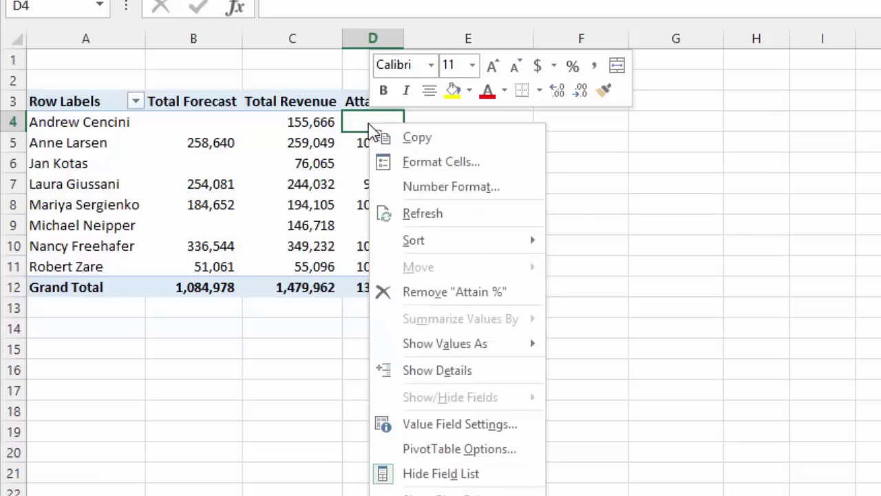
left_click(430, 449)
left_click_drag(437, 179, 585, 9)
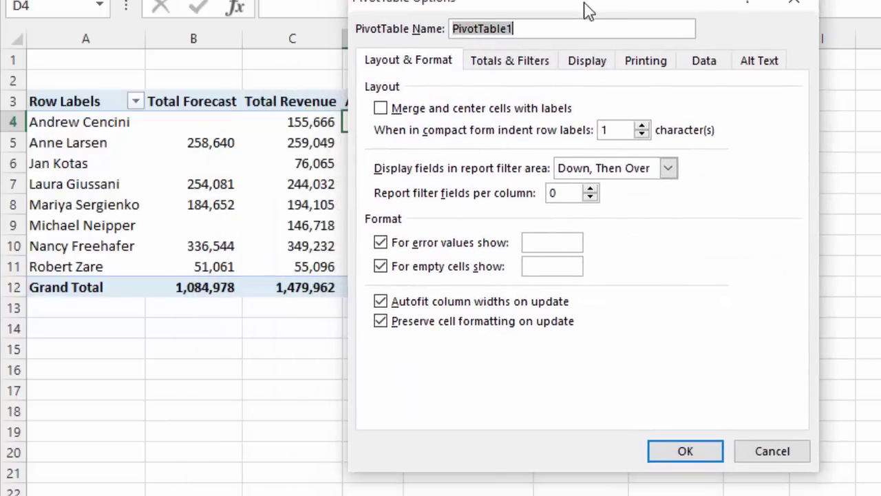
left_click(554, 242)
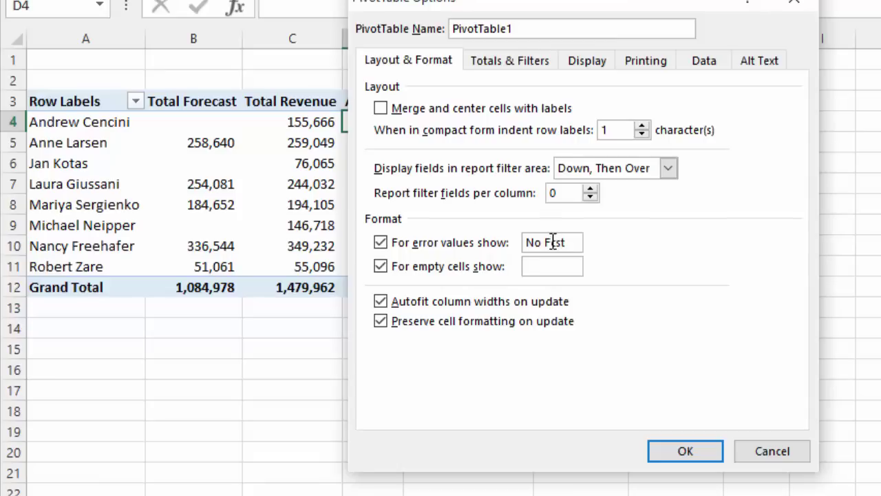
left_click(683, 450)
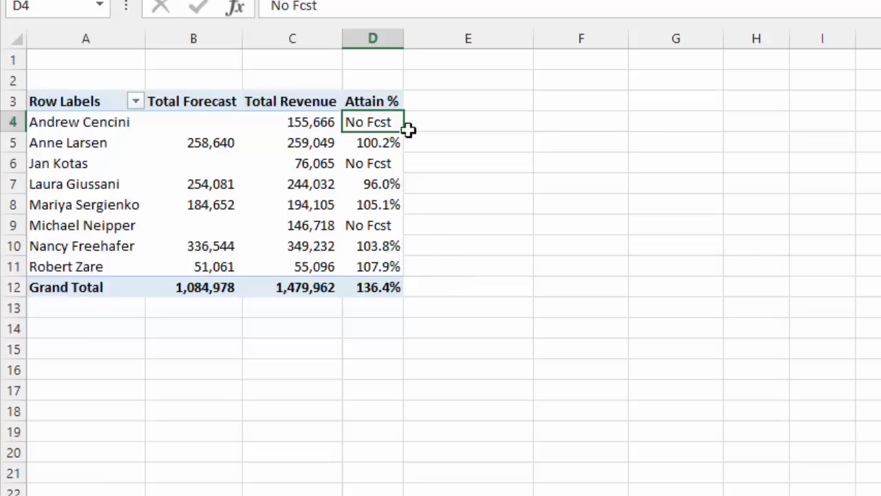
mouse_move(392, 122)
mouse_move(204, 126)
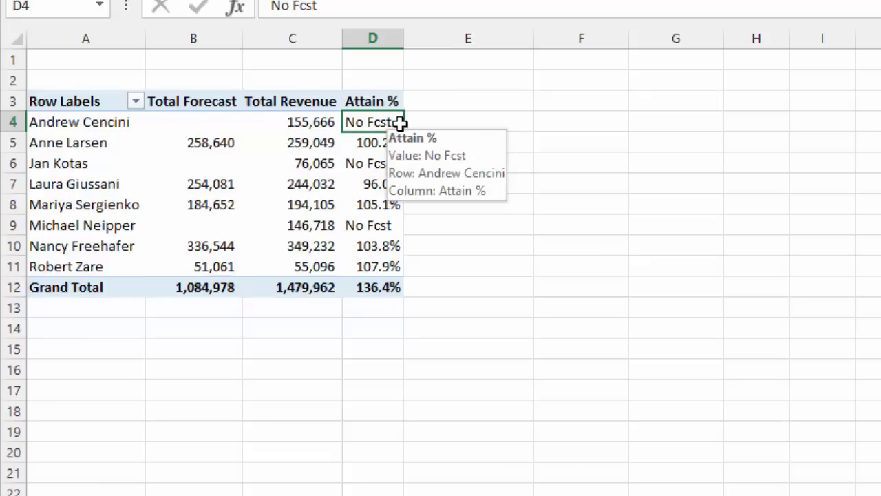
right_click(376, 123)
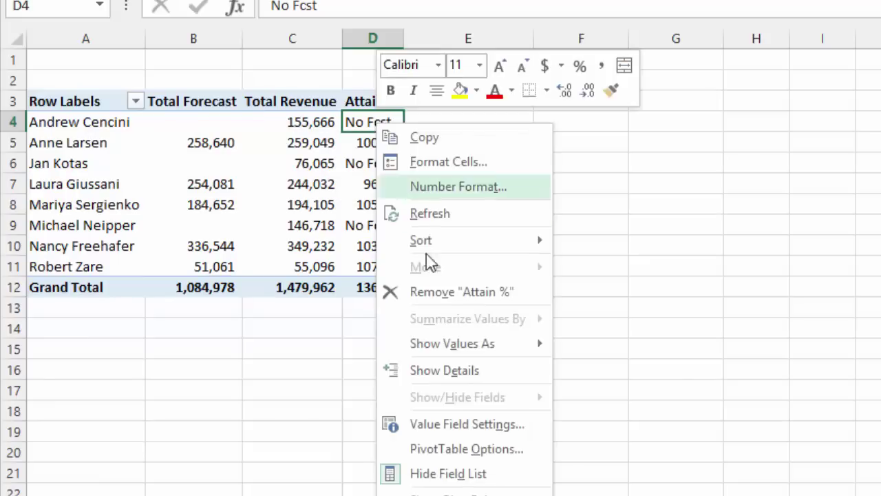
left_click(465, 457)
left_click_drag(444, 204, 572, 19)
left_click(512, 85)
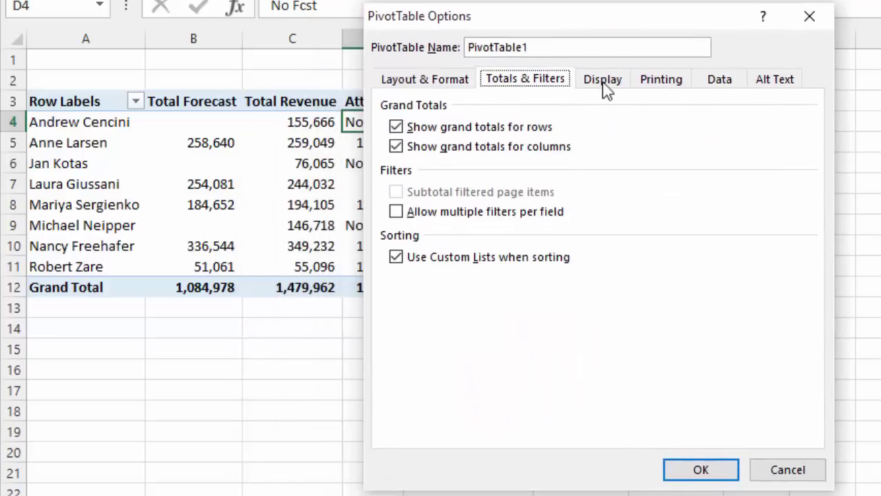
left_click(604, 84)
left_click(685, 85)
left_click(718, 85)
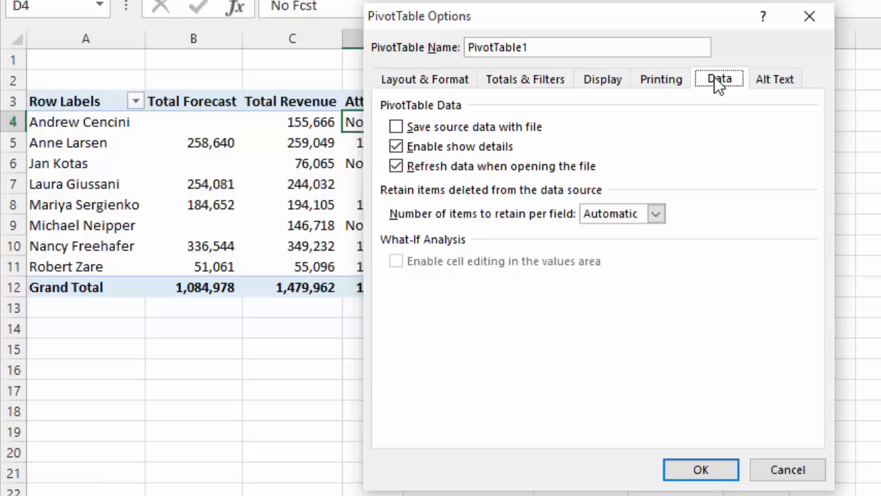
left_click(770, 86)
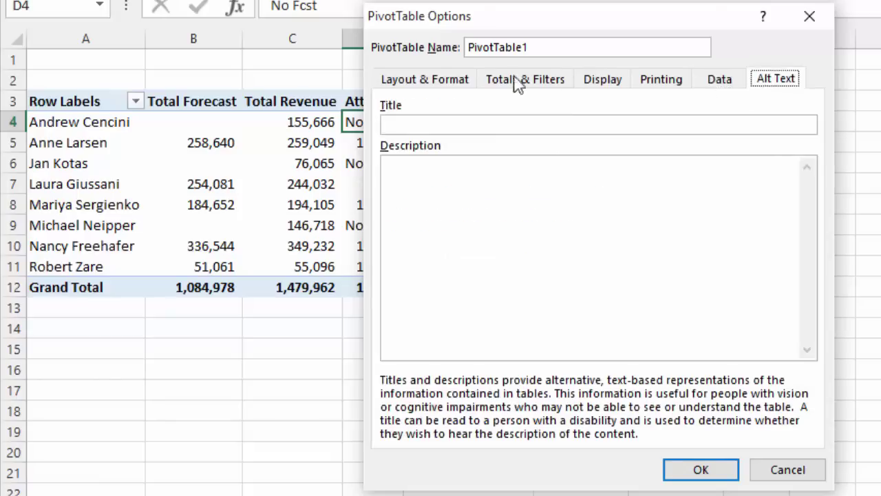
left_click(428, 84)
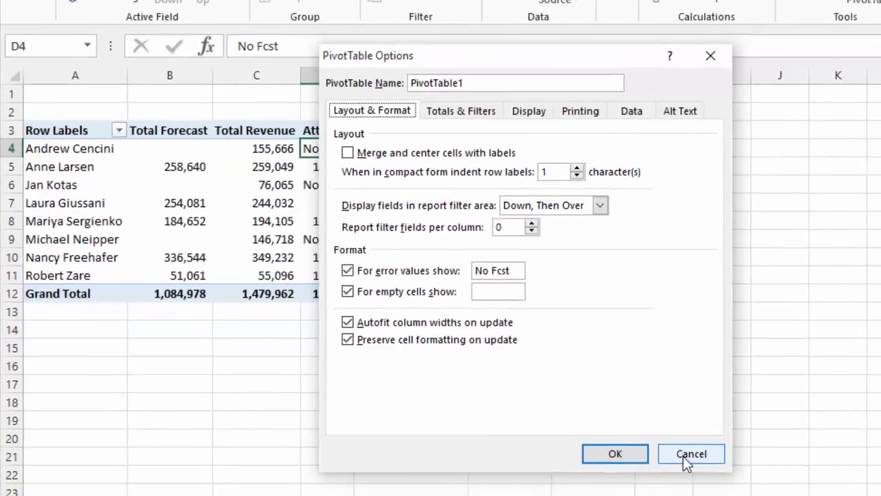
left_click(787, 469)
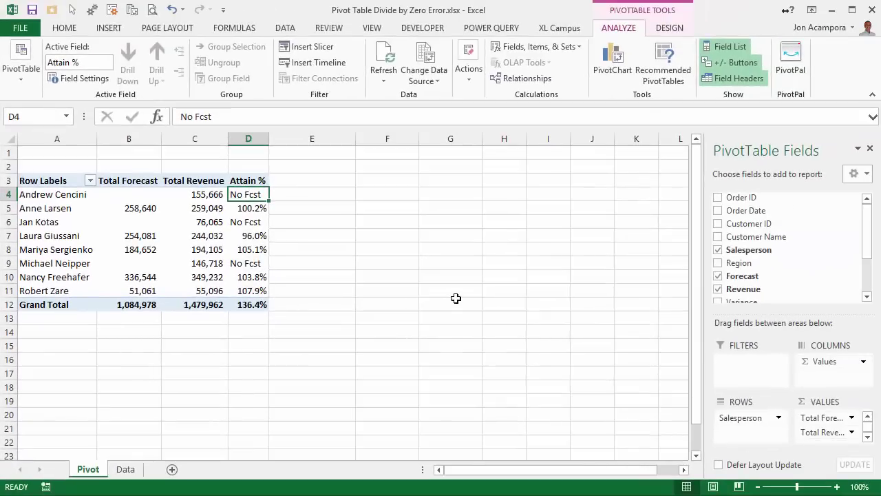
Open PivotPal's saved Pivot Layouts window, then close it
left_click(563, 28)
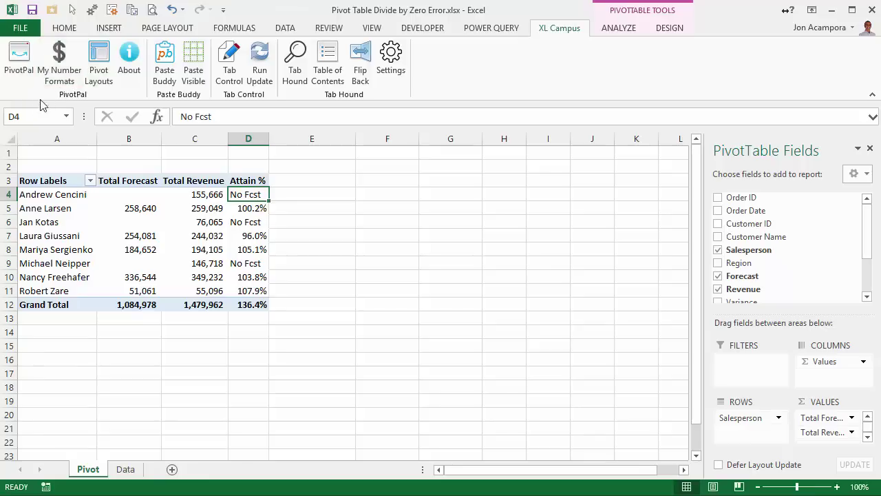
left_click(99, 74)
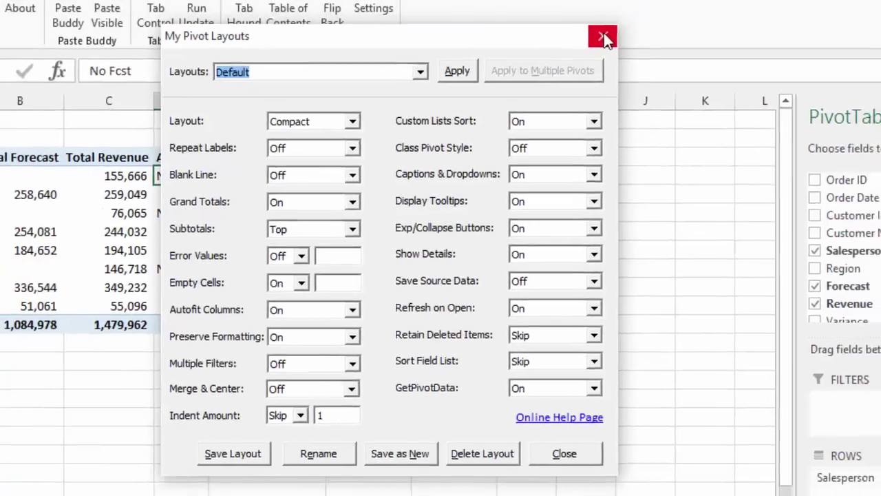
left_click(621, 13)
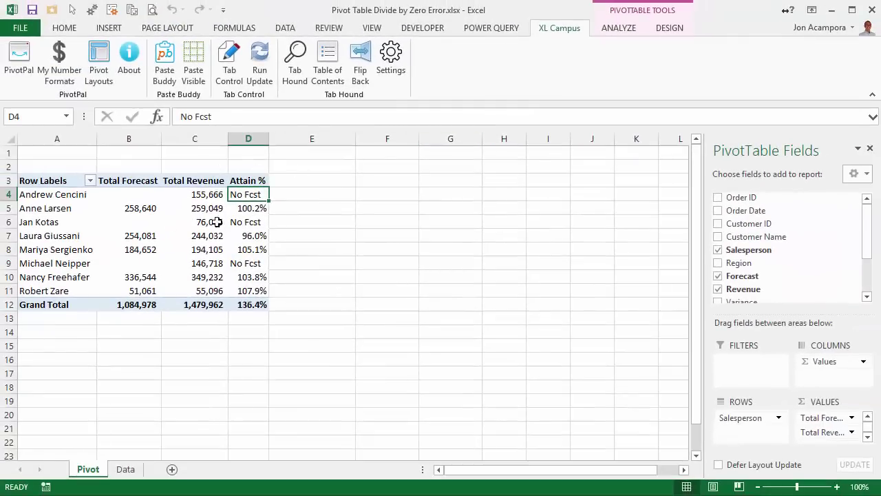
Add Region to the ROWS area above Salesperson, grouping salespeople under East, North, South and West
left_click_drag(739, 262, 750, 415)
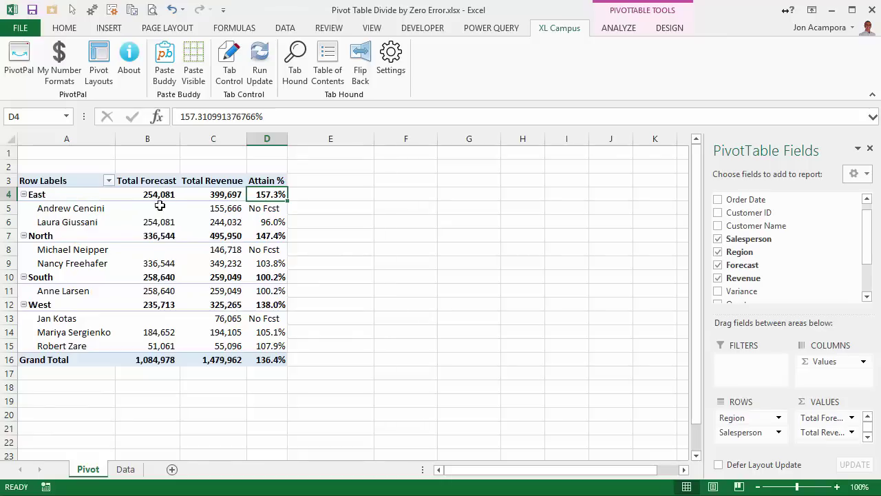
mouse_move(215, 194)
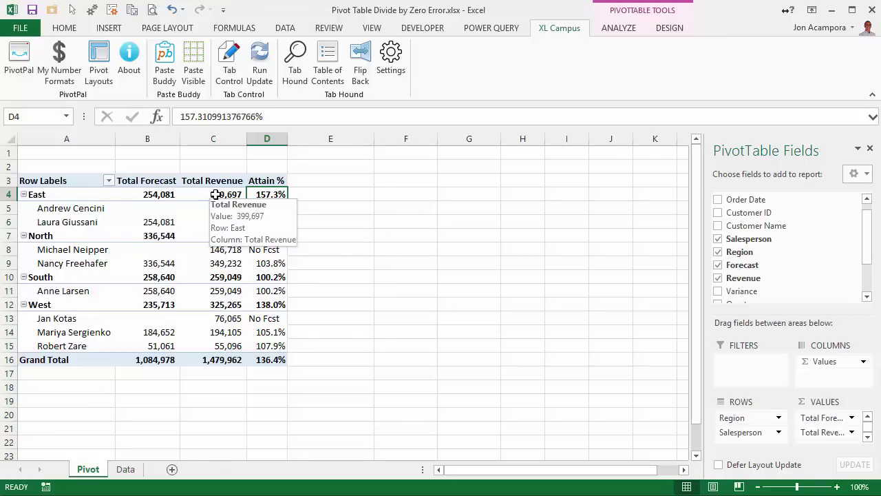
mouse_move(168, 213)
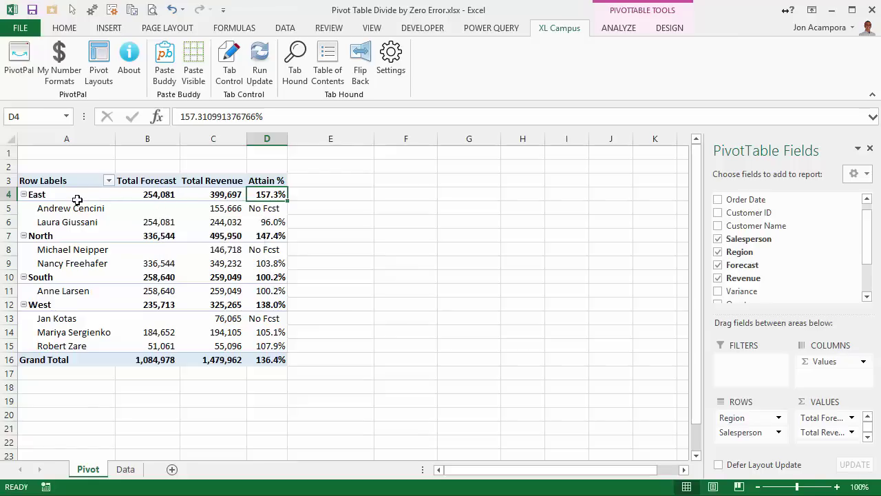
mouse_move(70, 196)
mouse_move(265, 206)
Inspect the Attain % cell menu and the Design Subtotals choices without changing anything
mouse_move(271, 210)
right_click(266, 197)
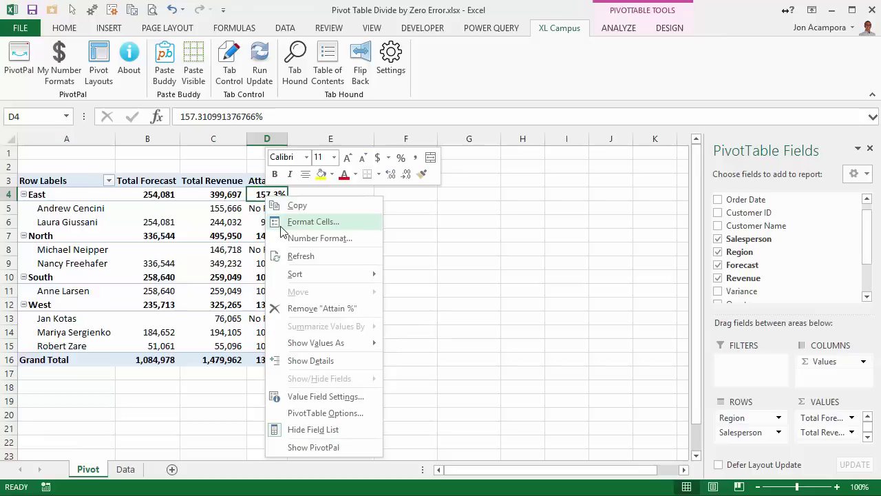
left_click(262, 193)
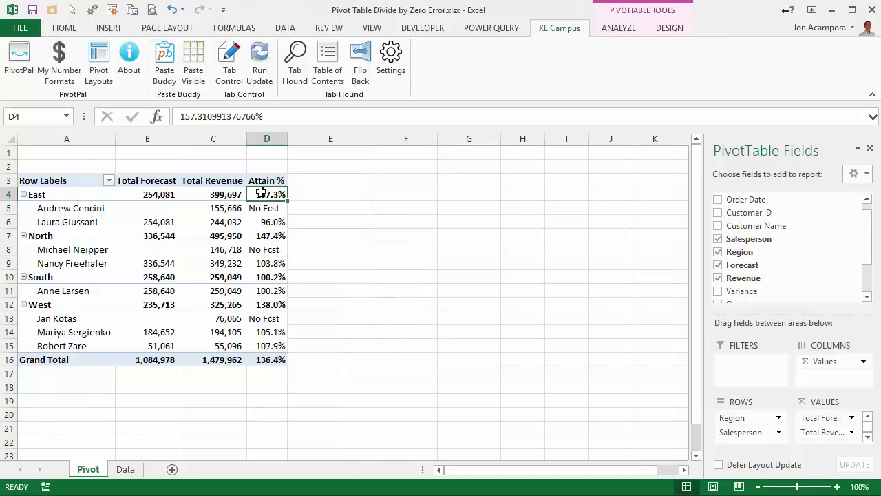
left_click(669, 29)
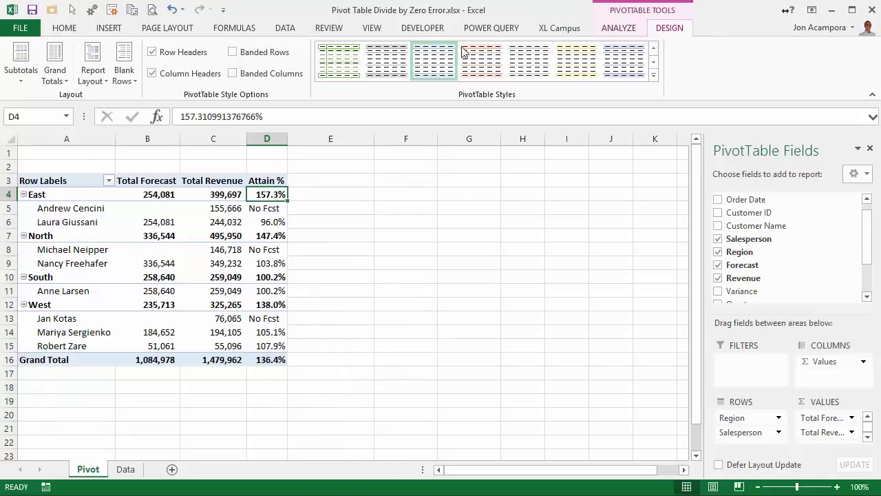
left_click(20, 72)
left_click(29, 74)
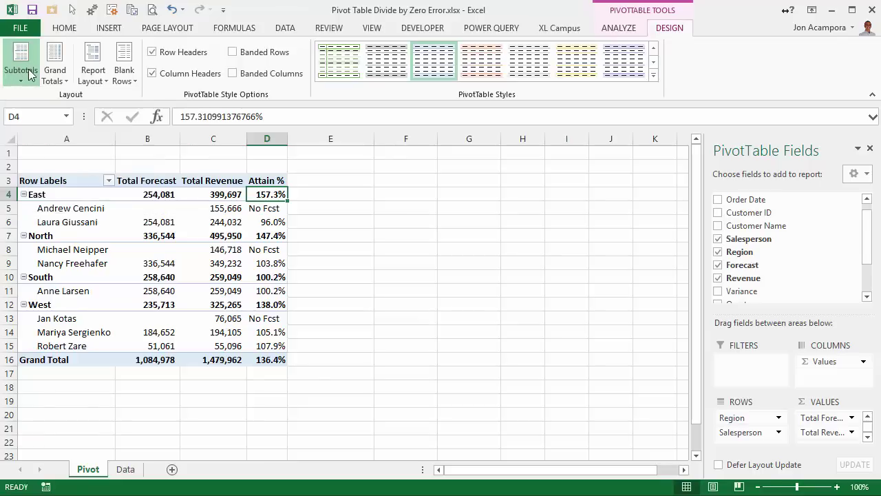
Open PivotPal's My Pivot Layouts window on the Default layout beside the pivot table
left_click(543, 31)
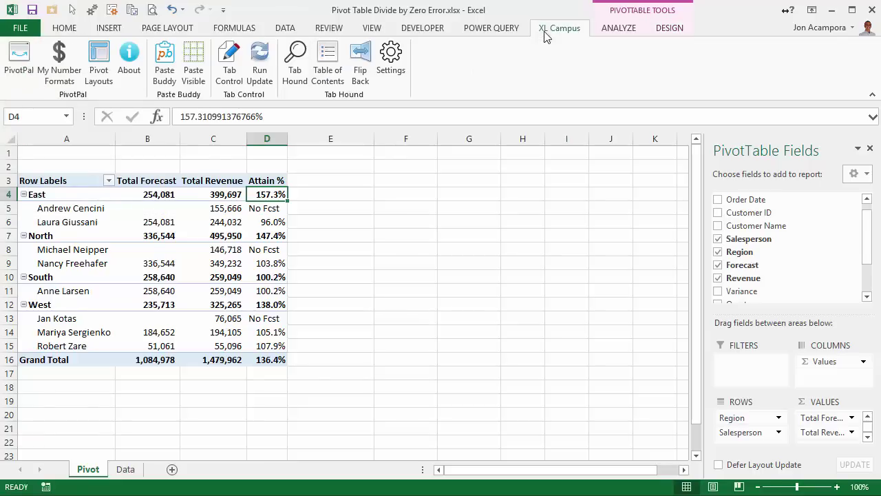
left_click(98, 66)
left_click_drag(309, 91, 269, 101)
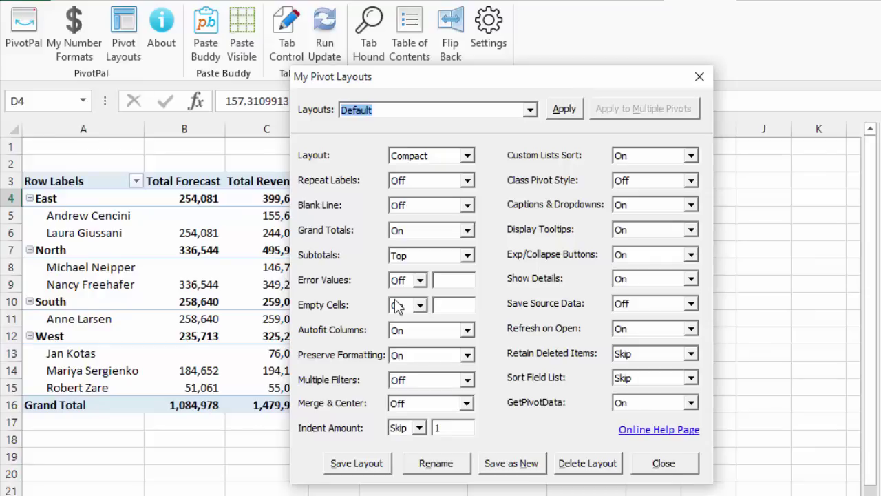
Apply the Compact Totals Bottom layout, adding a total row beneath each region
left_click(532, 112)
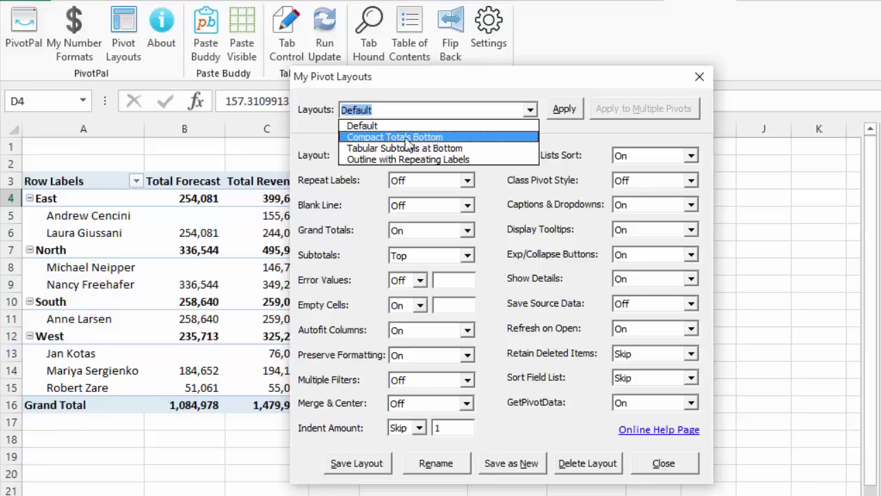
left_click(353, 141)
left_click_drag(399, 87, 524, 91)
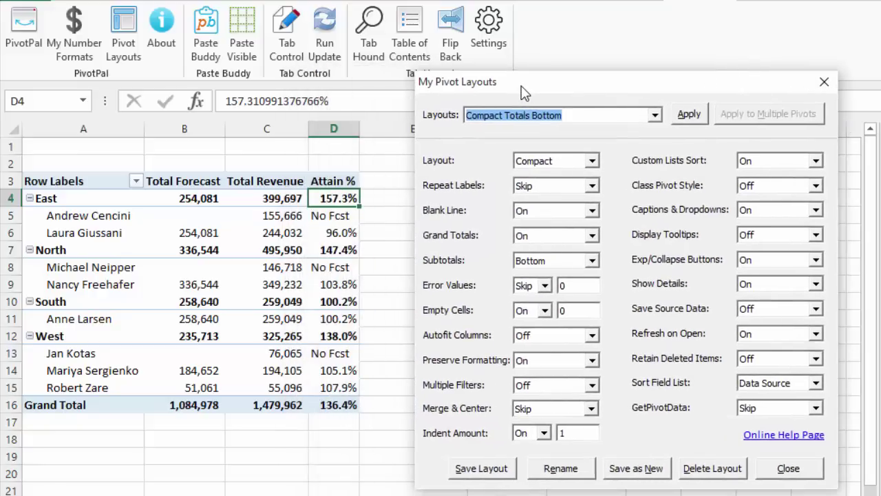
left_click(690, 115)
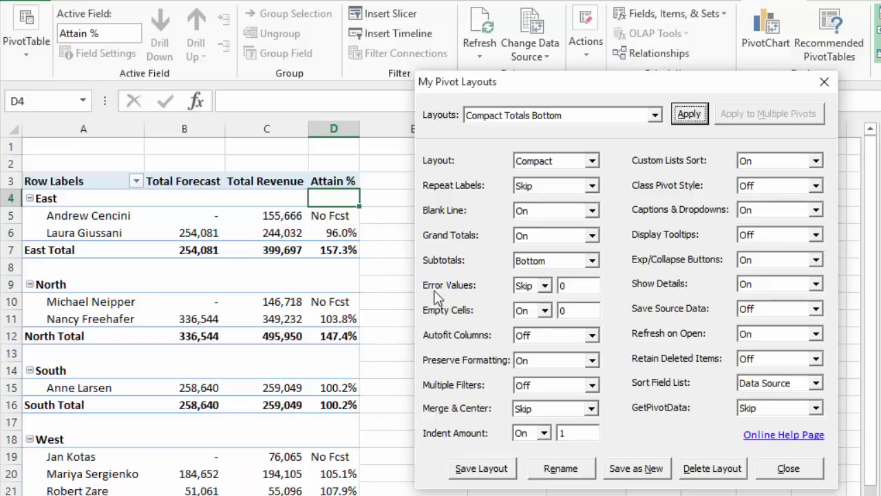
Set Error Values to On with 0 for Compact Totals Bottom, apply it and save the layout
left_click(545, 286)
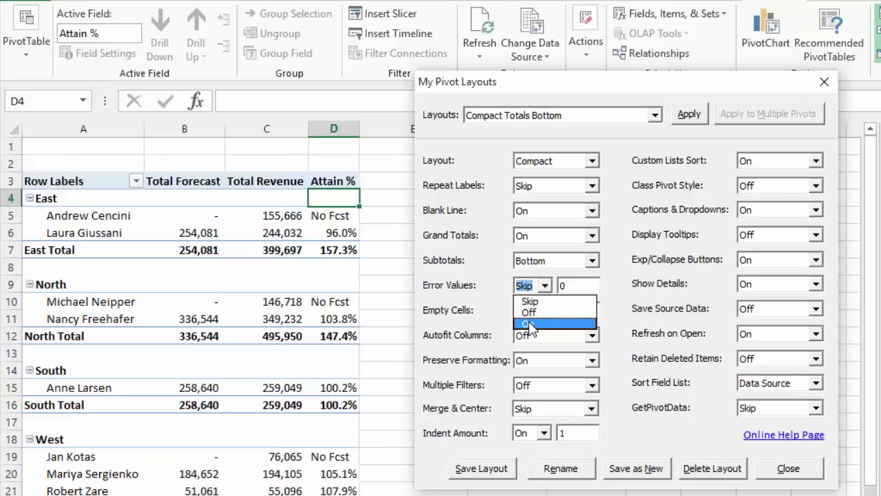
left_click(531, 323)
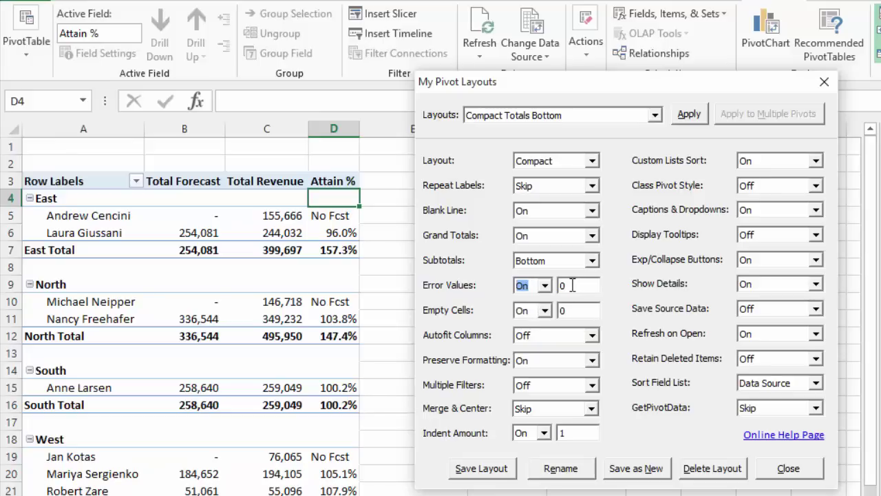
left_click(688, 114)
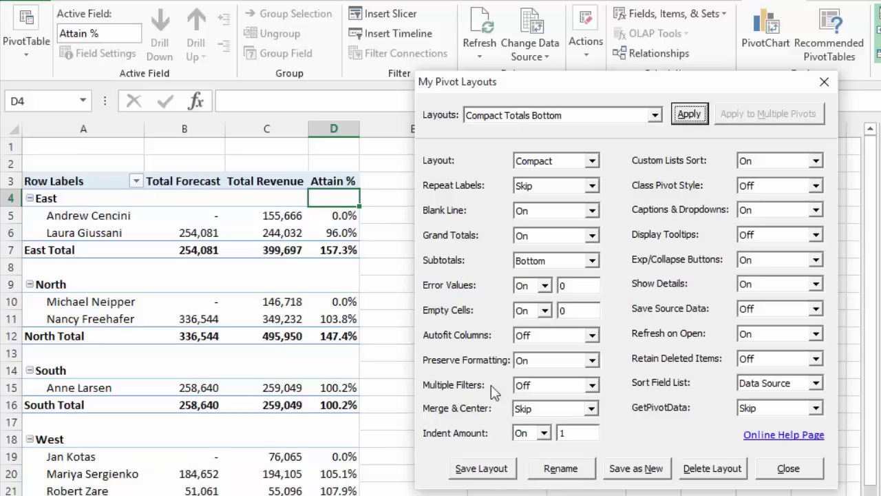
left_click(482, 470)
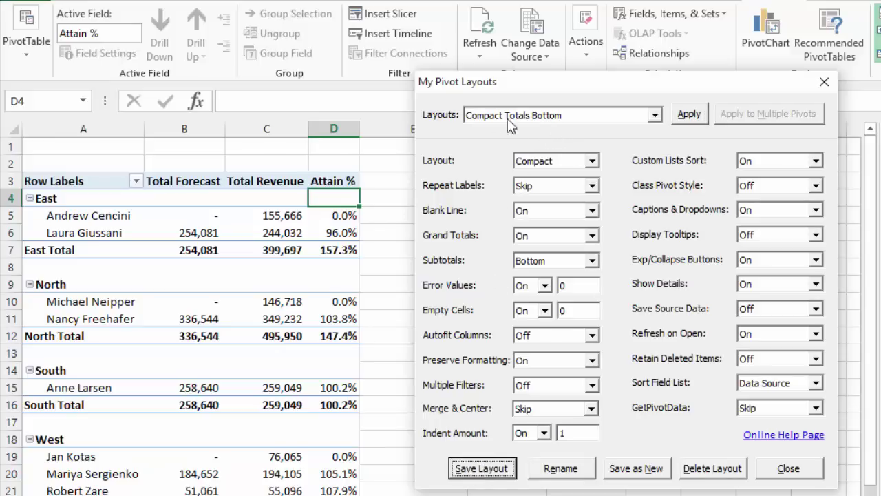
Apply the Tabular Subtotals at Bottom layout to the pivot table
left_click(655, 116)
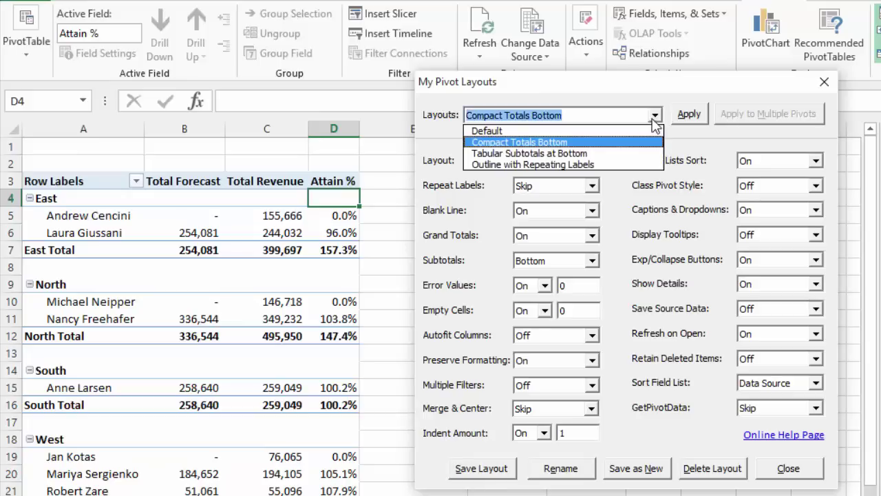
left_click(563, 152)
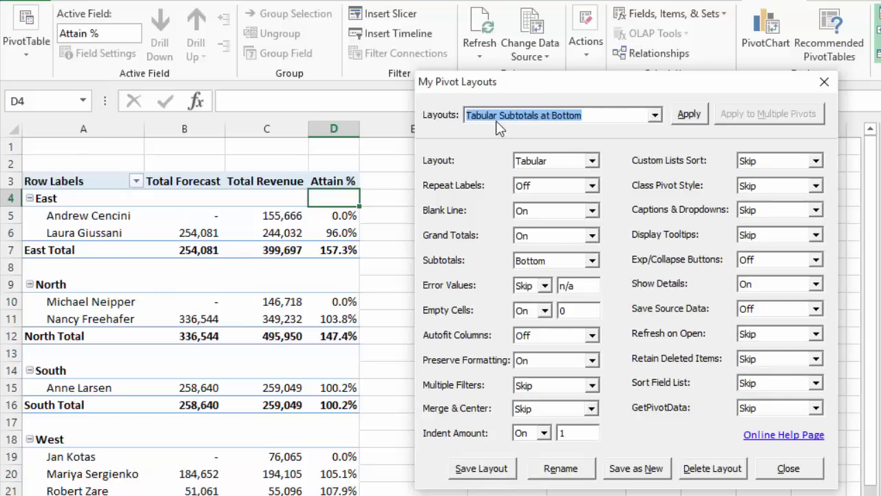
left_click(691, 115)
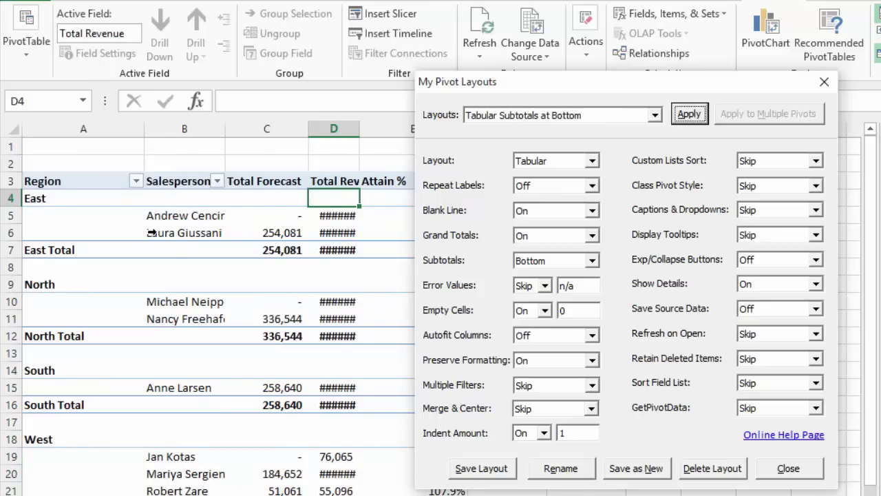
Apply the Outline with Repeating Labels layout, repeating each region on every salesperson row
left_click_drag(448, 81, 539, 84)
left_click(747, 116)
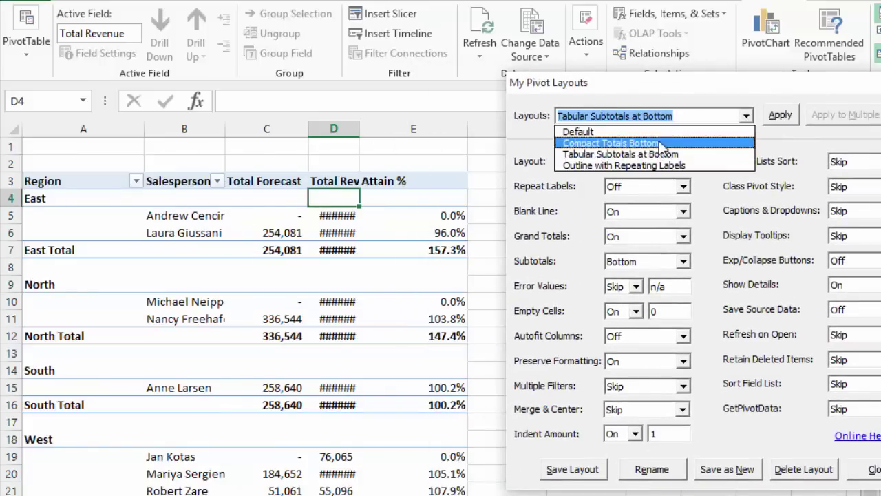
left_click(618, 166)
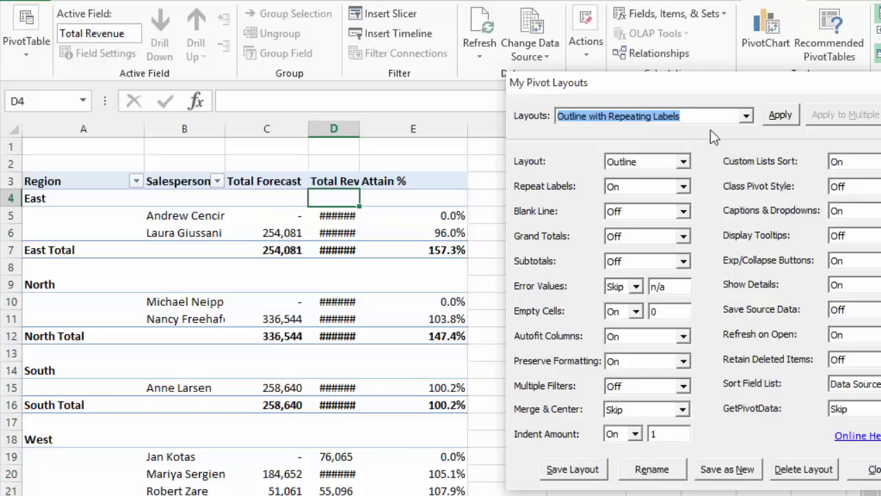
left_click(779, 115)
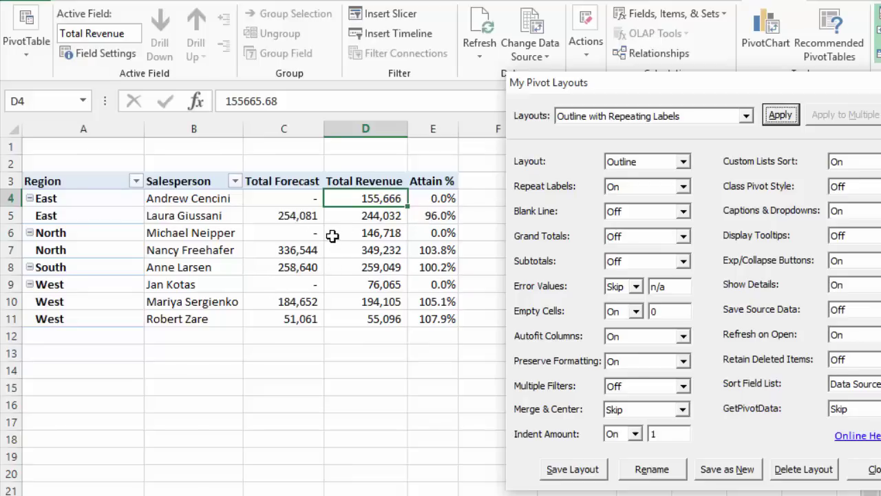
Reapply the Compact Totals Bottom layout from the Layouts list
left_click(746, 117)
left_click(628, 146)
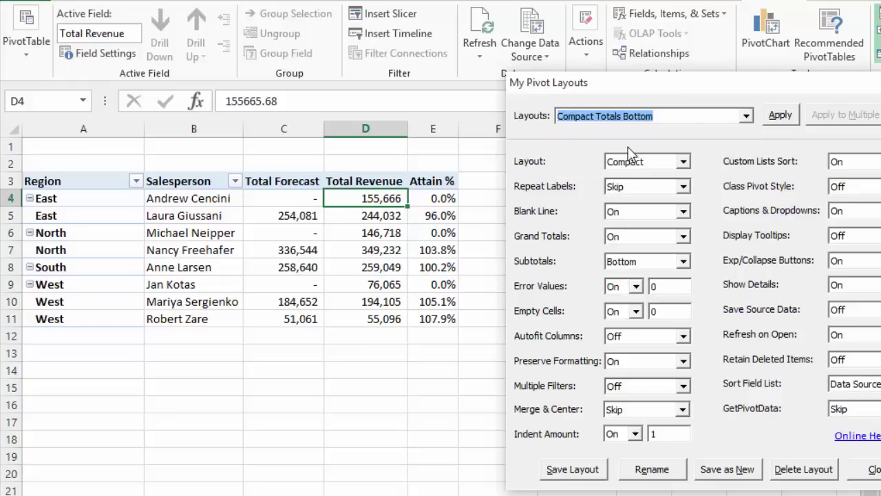
left_click(780, 115)
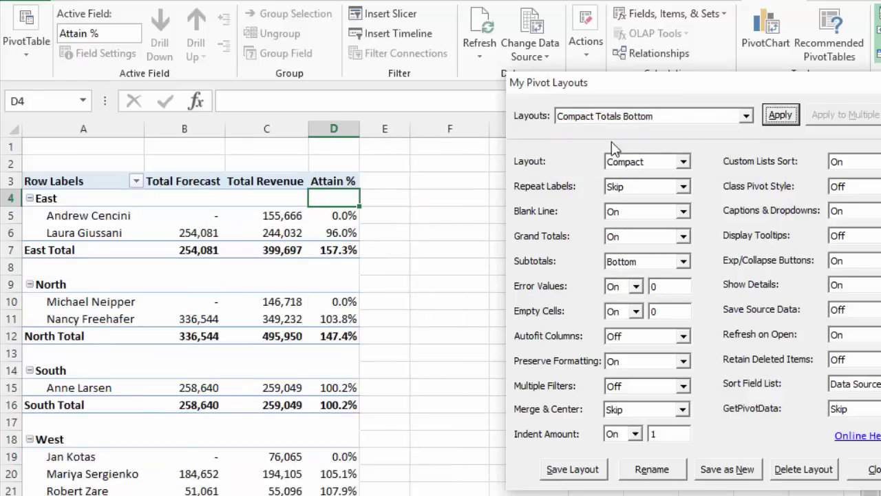